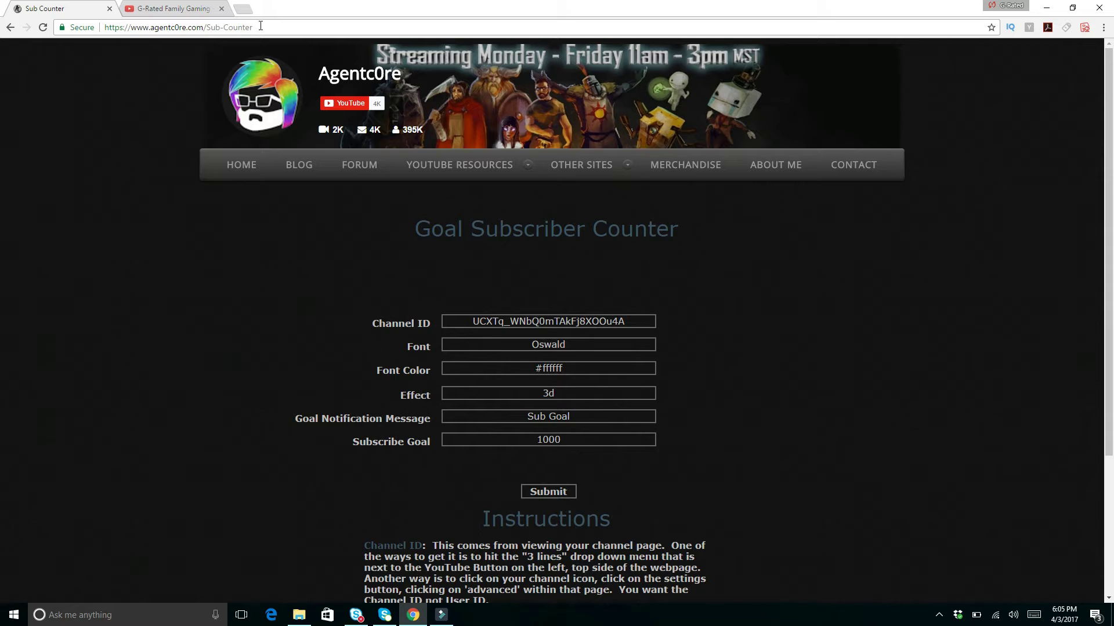
Change the counter form's Subscribe Goal value from 1000 to 4000
left_click_drag(260, 26, 133, 32)
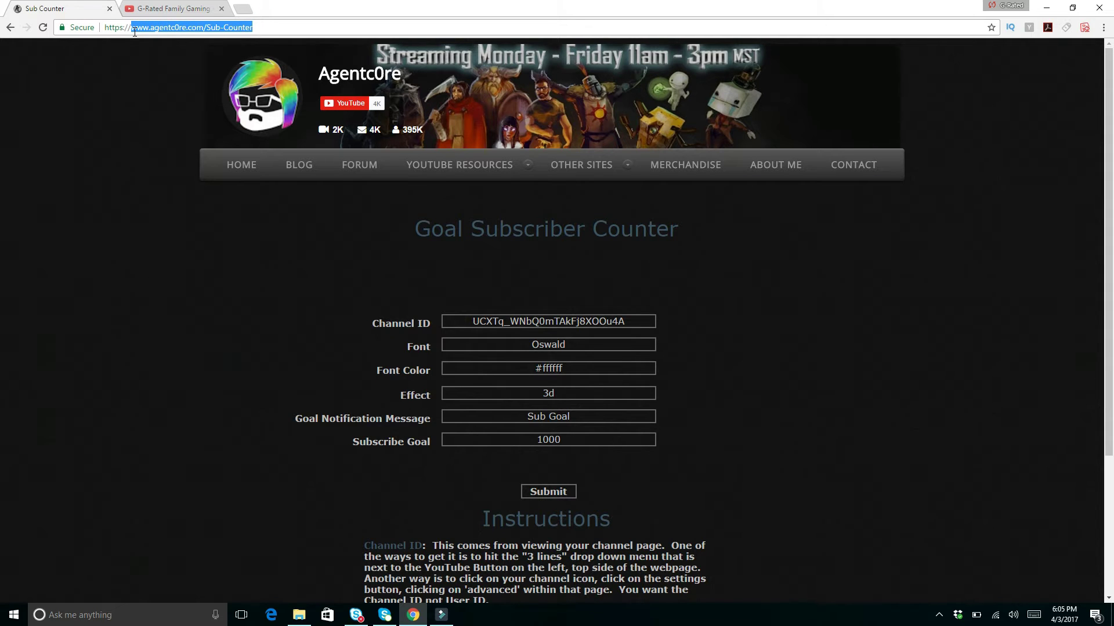
left_click(123, 62)
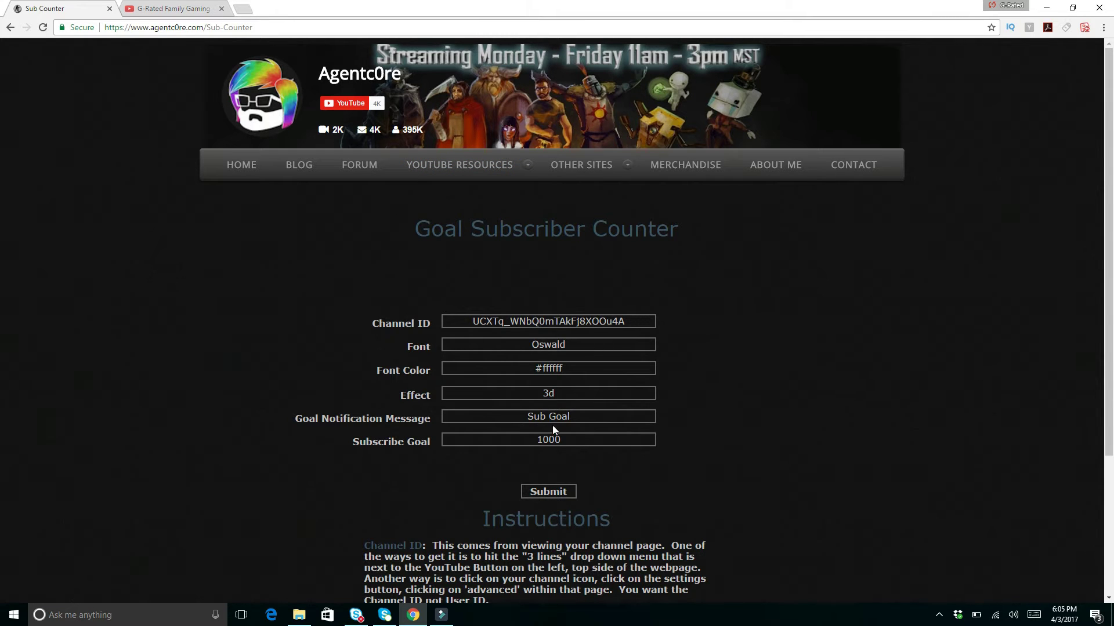
left_click(543, 441)
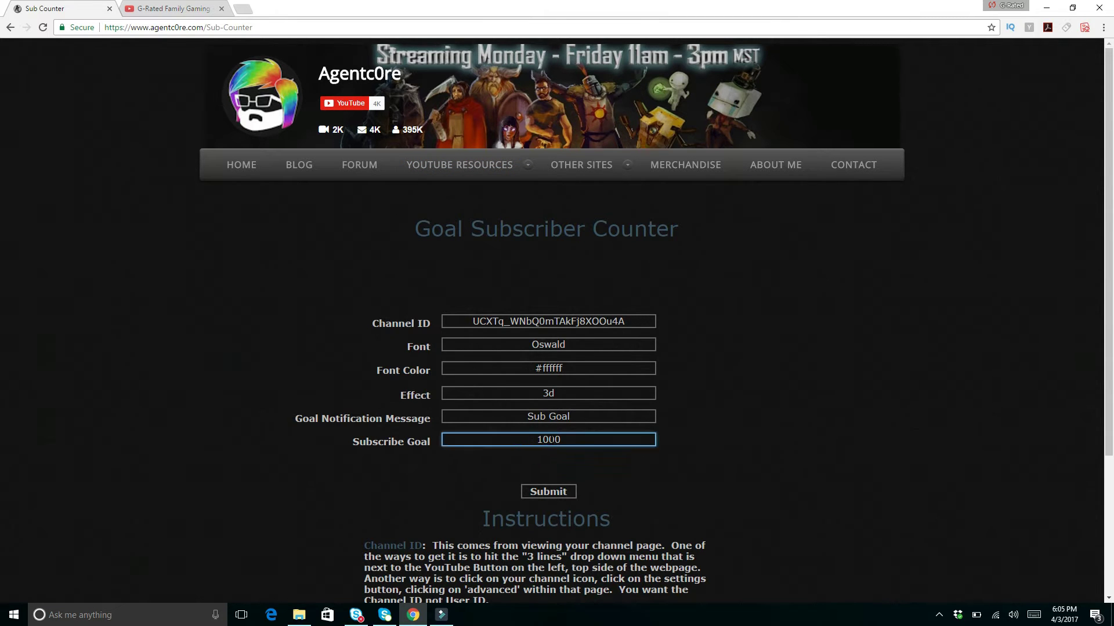
key("BackSpace")
type("4")
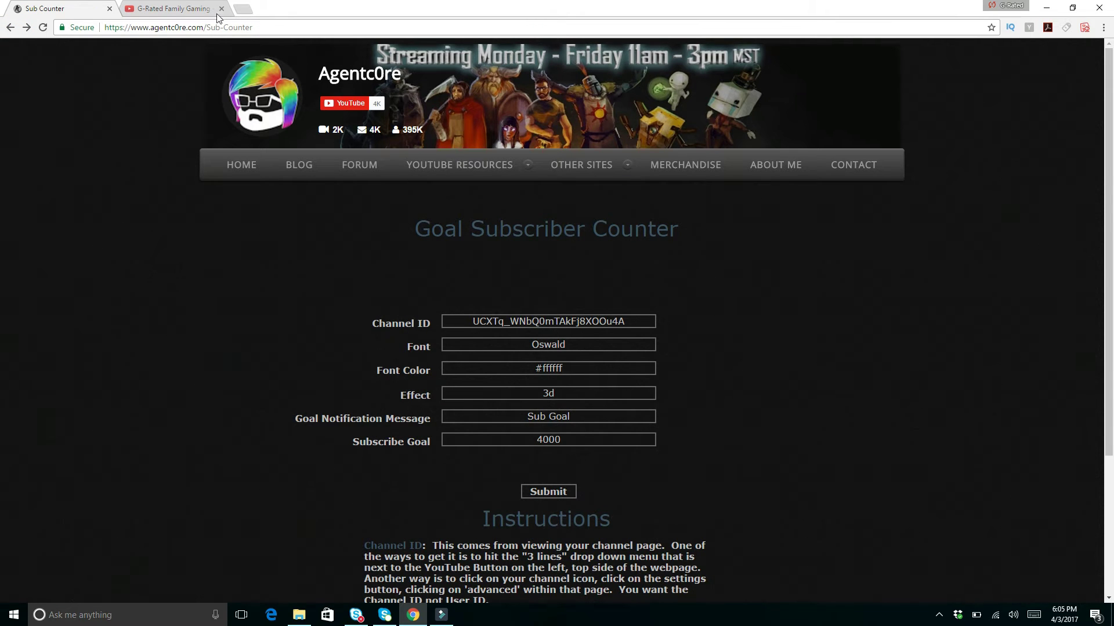
Go to the G-Rated Family Gaming page via My channel and select its channel ID in the address
left_click(173, 8)
double_click(256, 27)
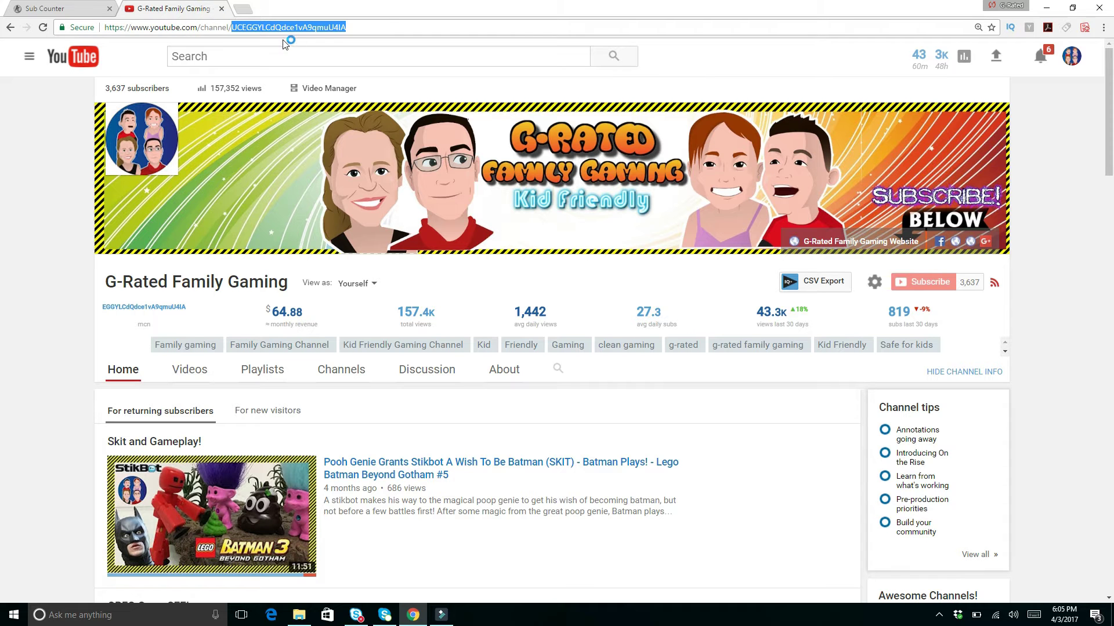
left_click(29, 55)
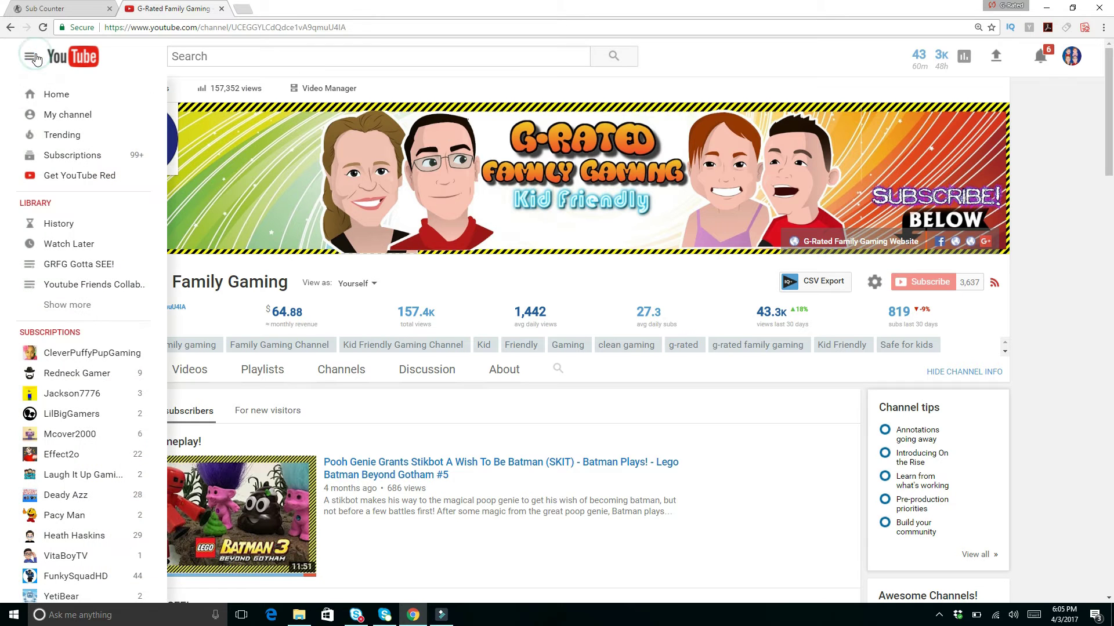
left_click(53, 112)
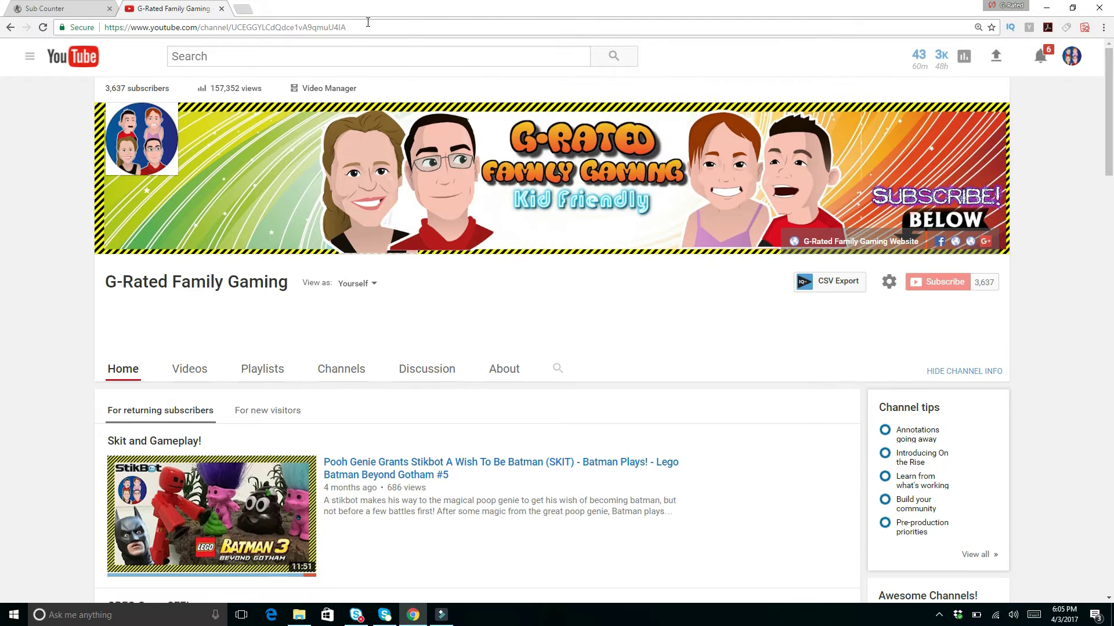
left_click_drag(346, 27, 232, 31)
key("ctrl+c")
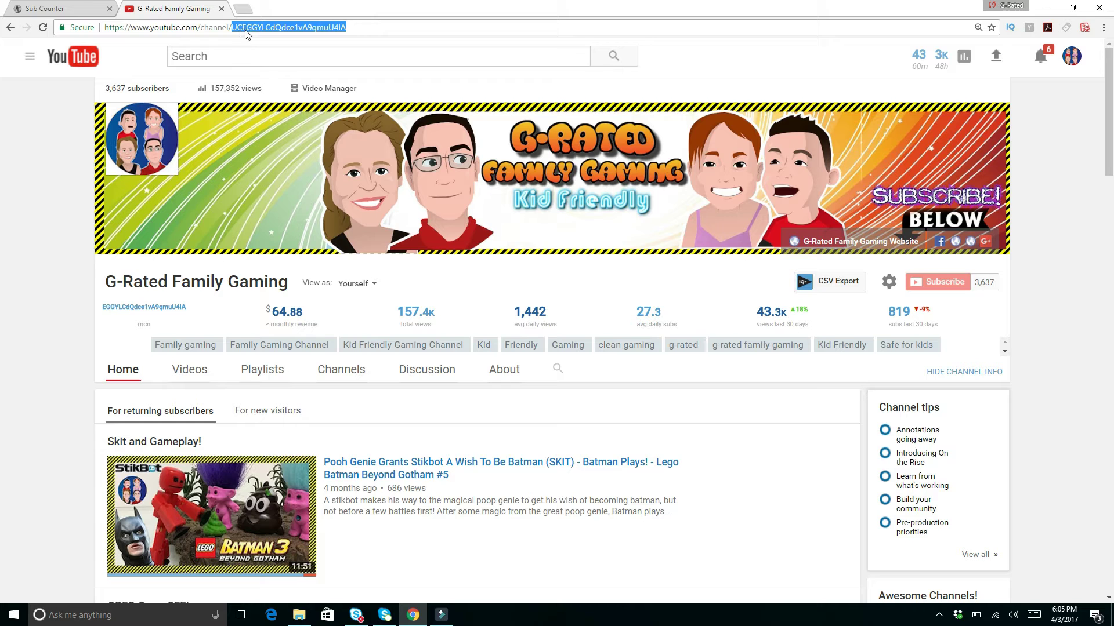
Paste the family channel's ID over the existing Channel ID value on the counter form
left_click(61, 10)
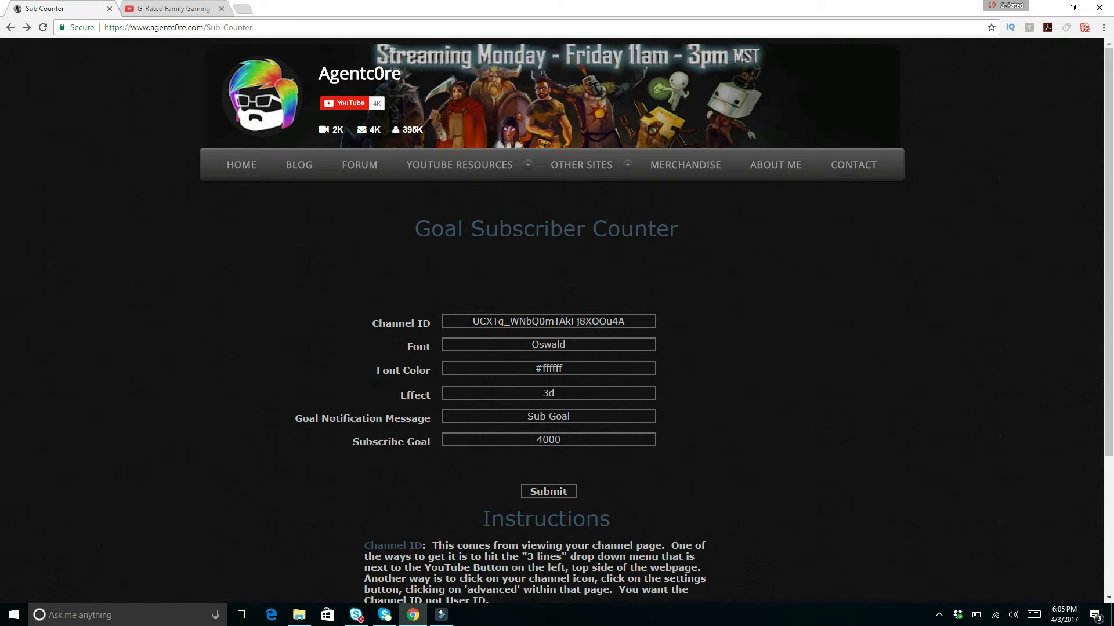
left_click_drag(642, 322, 466, 324)
key("ctrl+v")
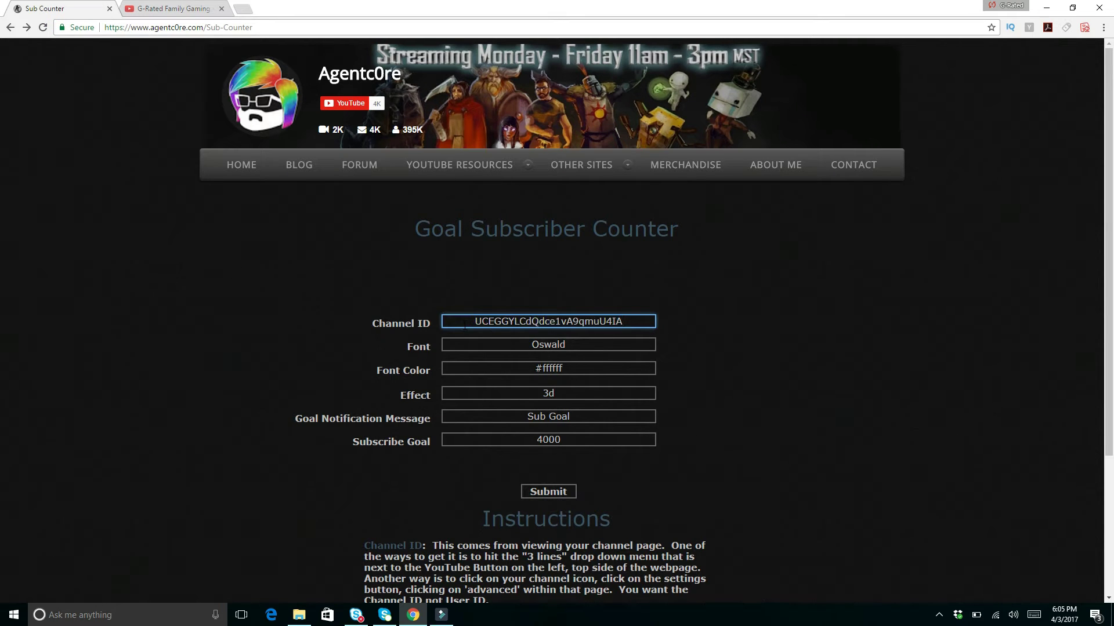
Review the Font, Color, Effect and Goal fields, then change the goal message to 'Friend Goal'
left_click(551, 346)
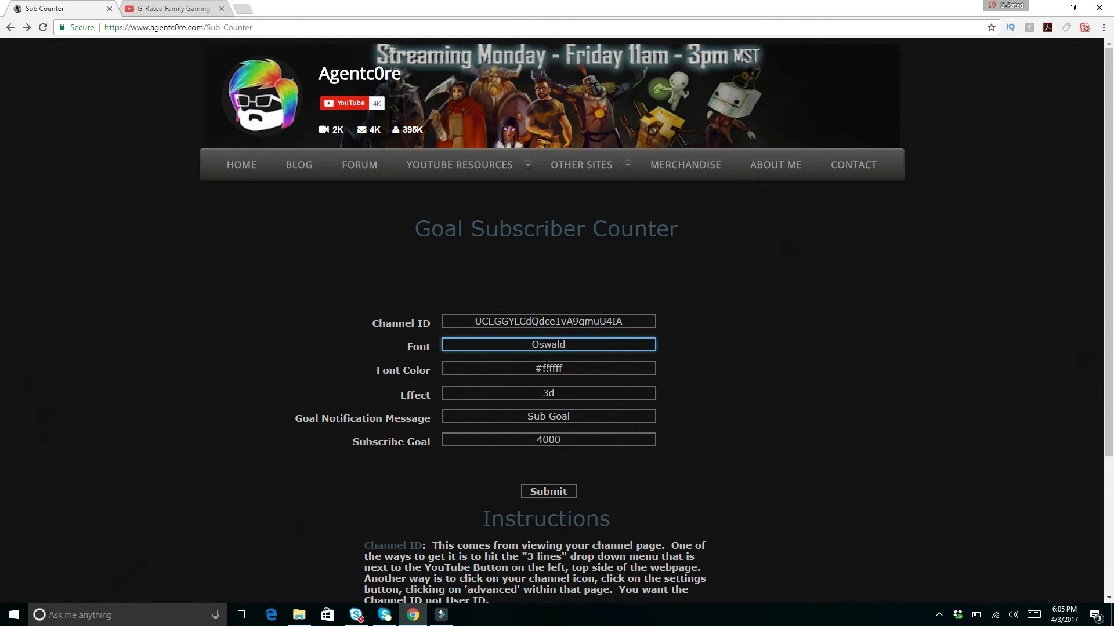
left_click(545, 369)
left_click(545, 396)
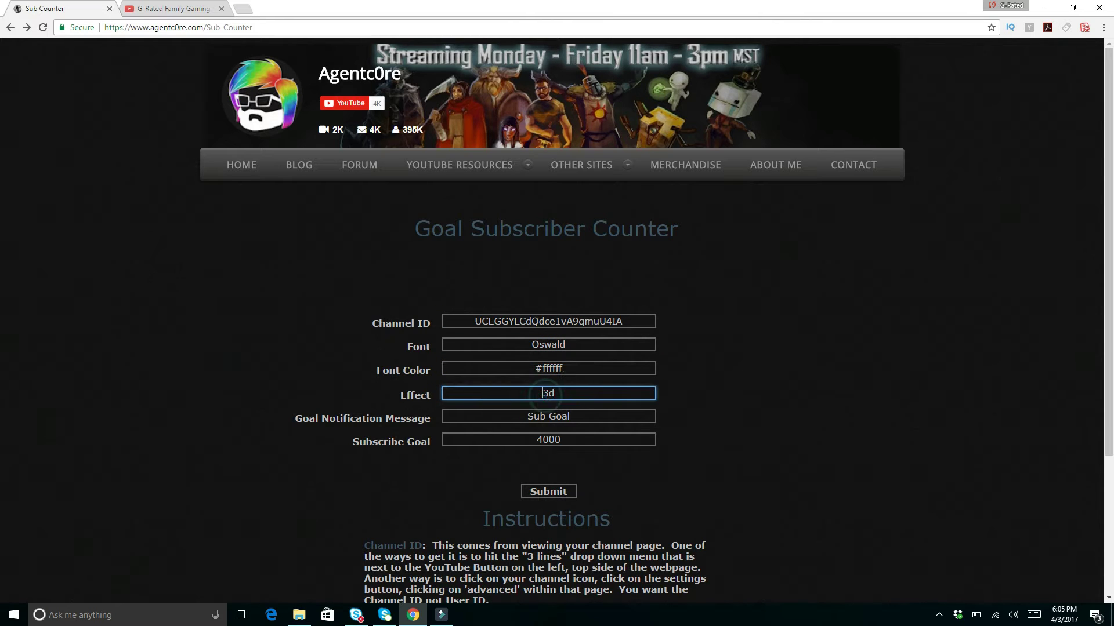
left_click(545, 415)
left_click(554, 440)
left_click(540, 440)
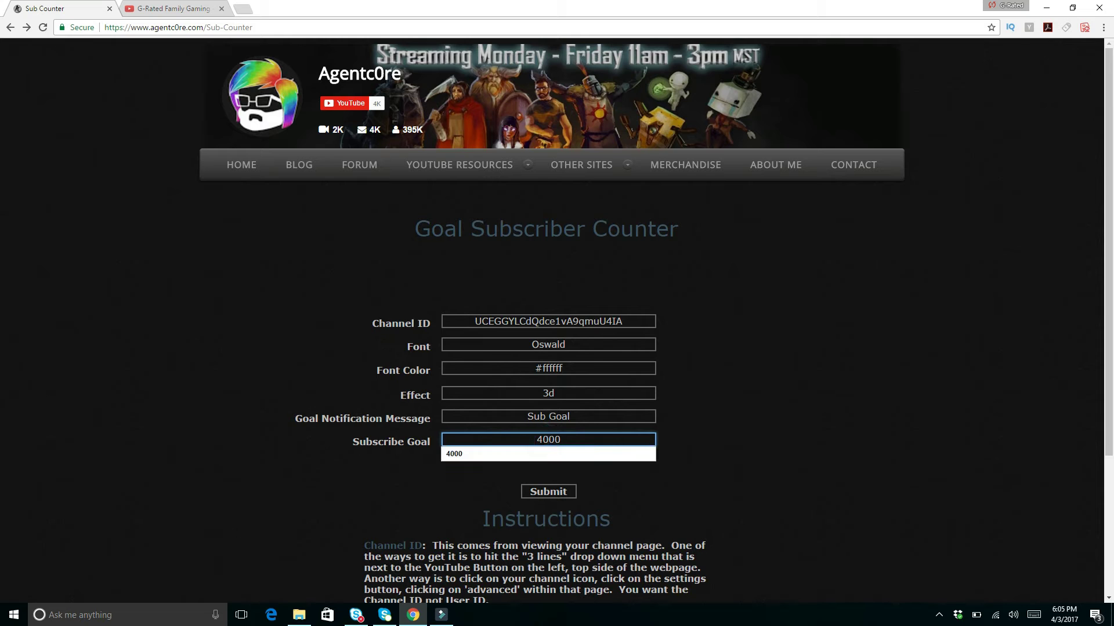
left_click(544, 415)
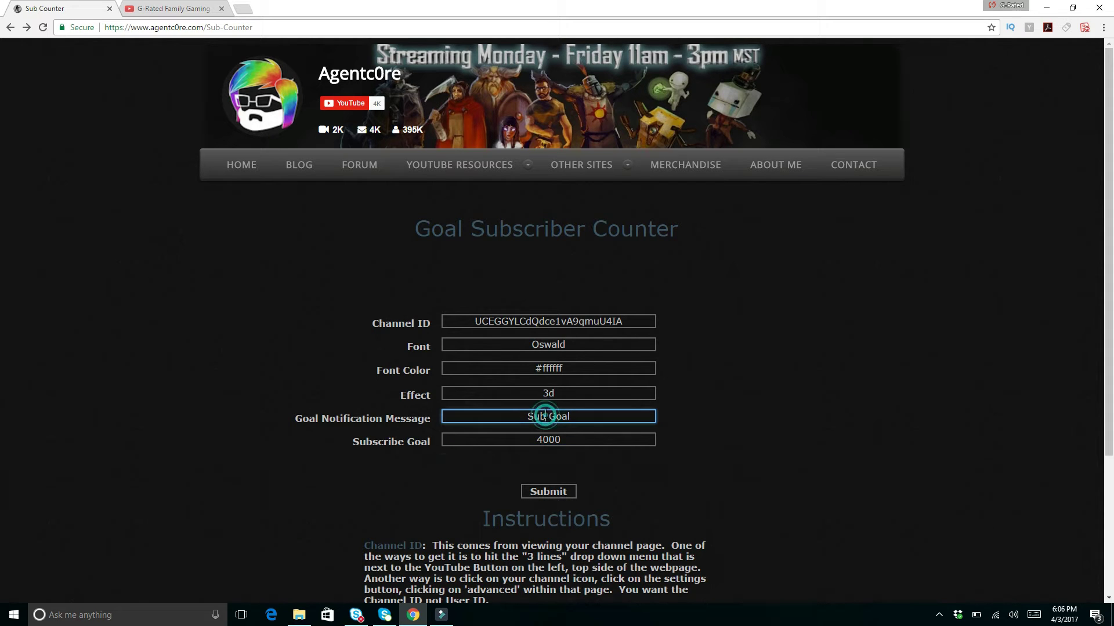
key("BackSpace")
key("BackSpace")
key("BackSpace")
key("BackSpace")
type("Friend G")
key("BackSpace")
key("BackSpace")
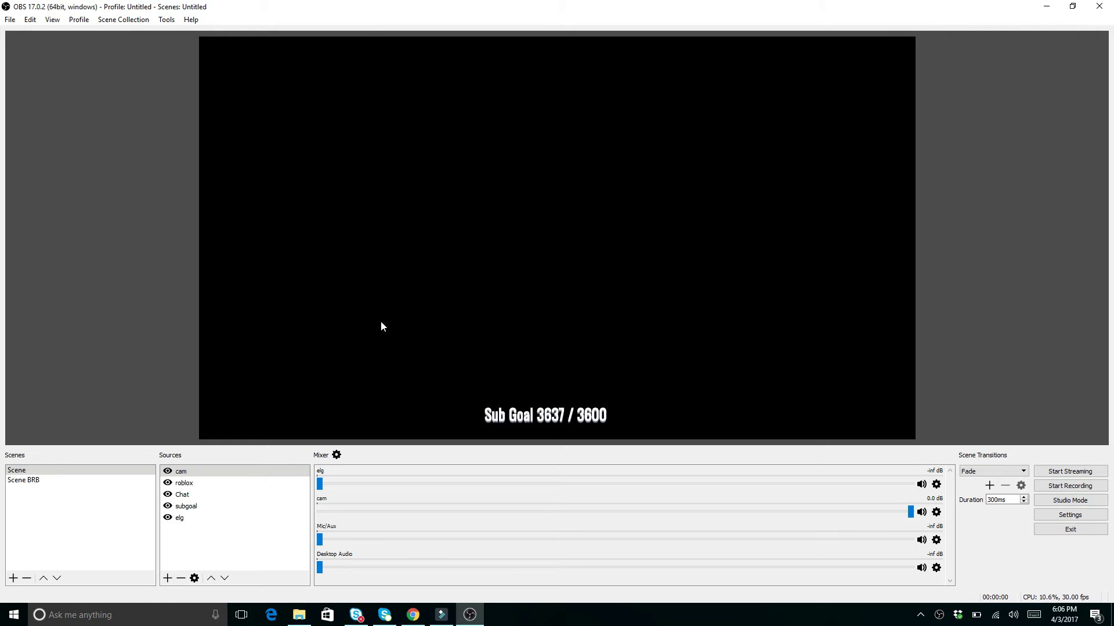
Add a new BrowserSource to the scene and name it SubGoal
left_click(186, 509)
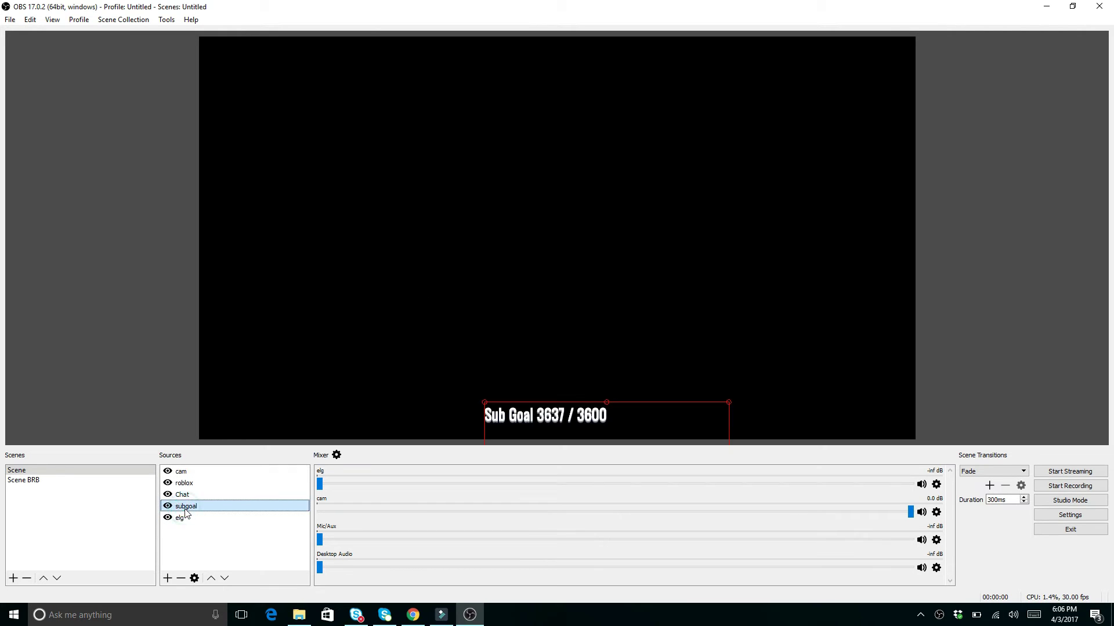
left_click(166, 579)
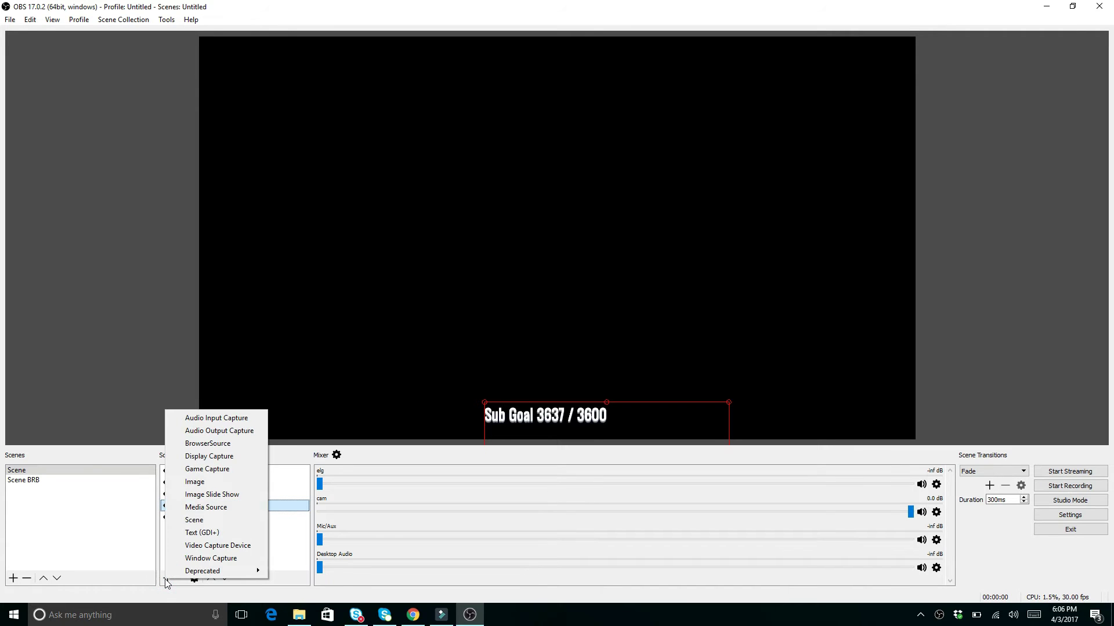
left_click(206, 447)
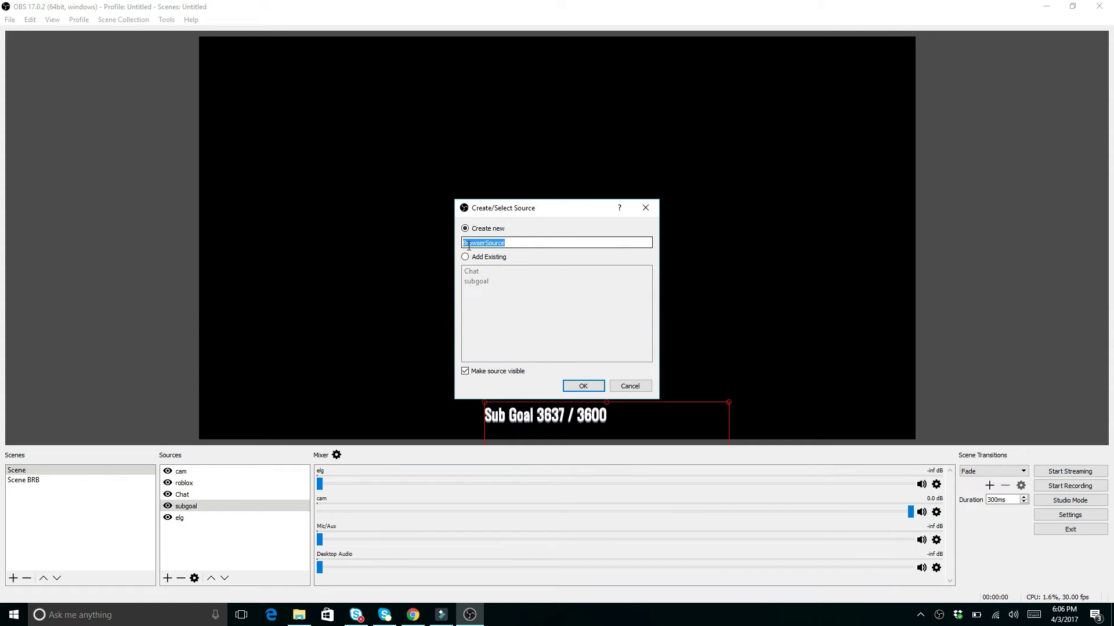
type("SubGoal")
Give SubGoal the pasted widget URL, change goal=4000 to 5000, and confirm
left_click(584, 386)
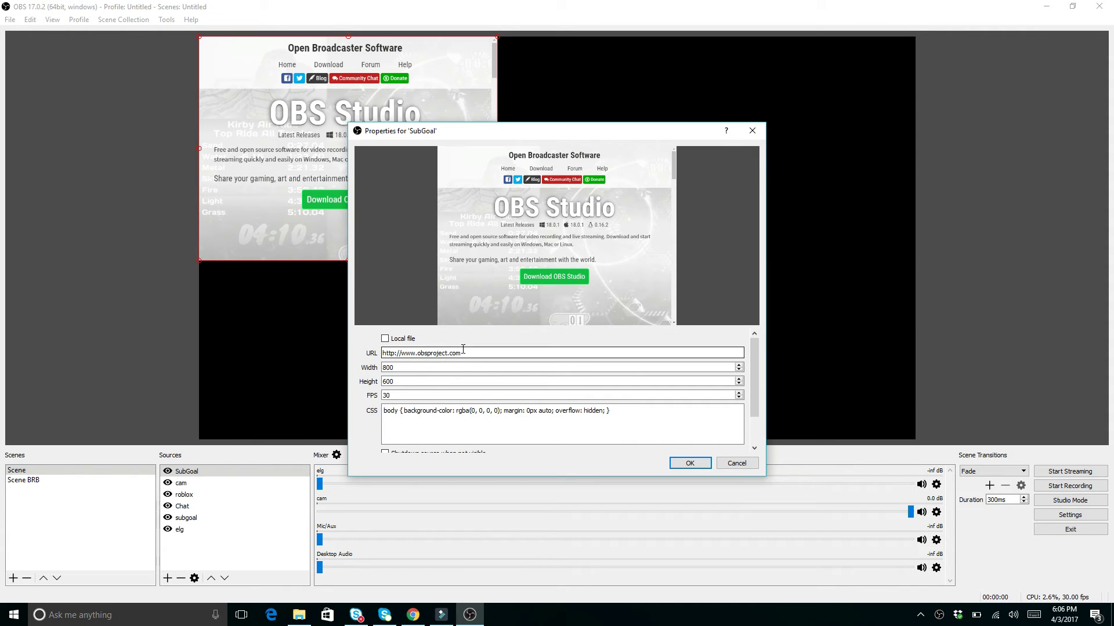
left_click_drag(464, 352, 378, 355)
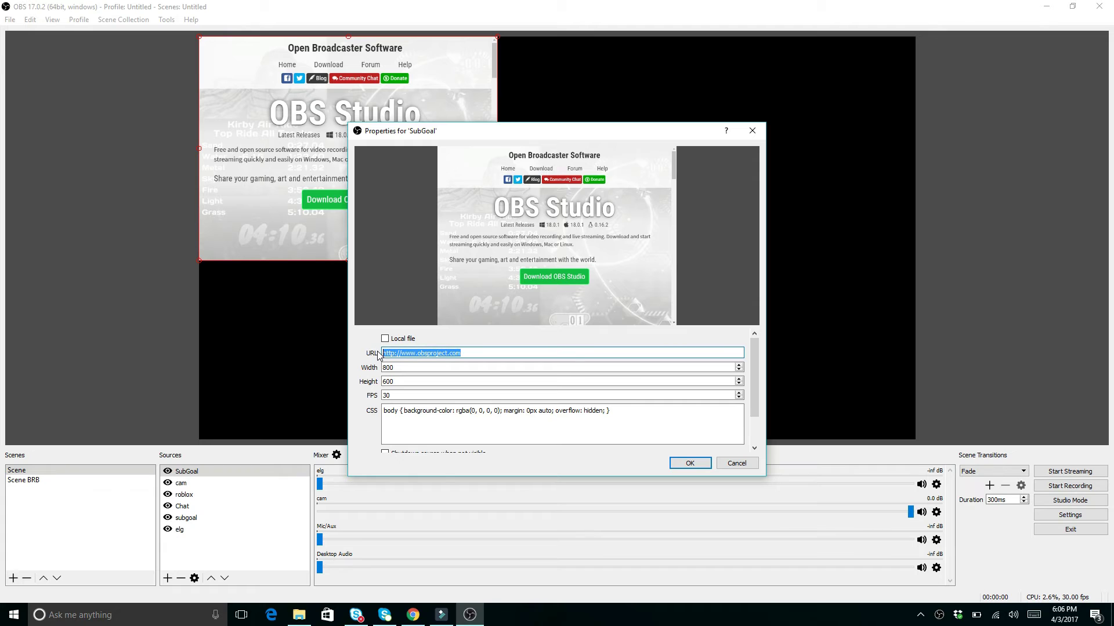
key("ctrl+v")
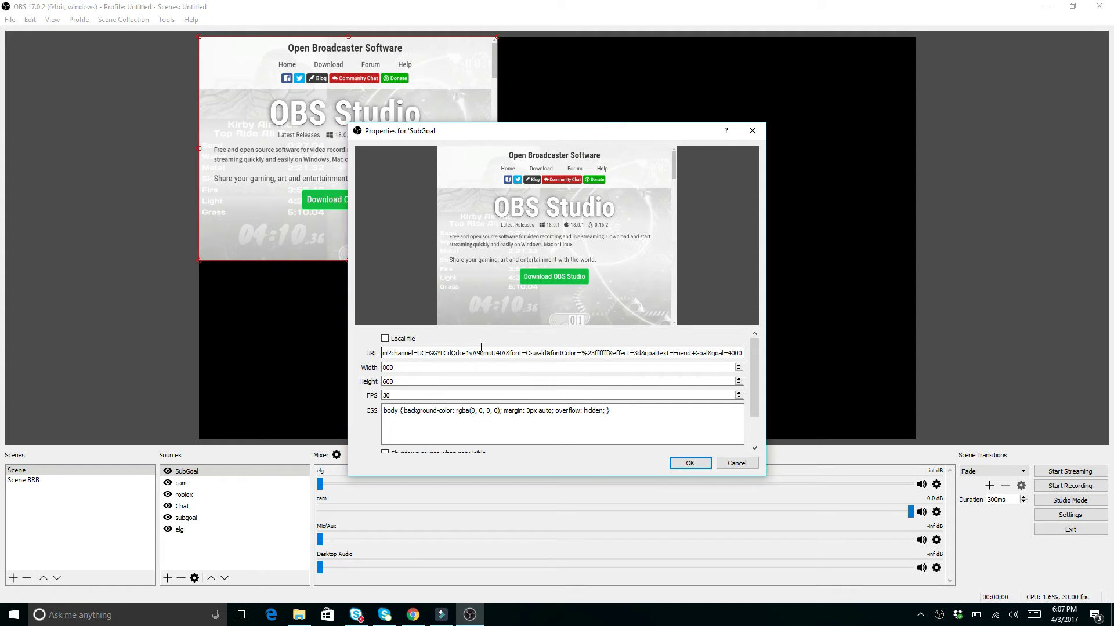
key("BackSpace")
type("5")
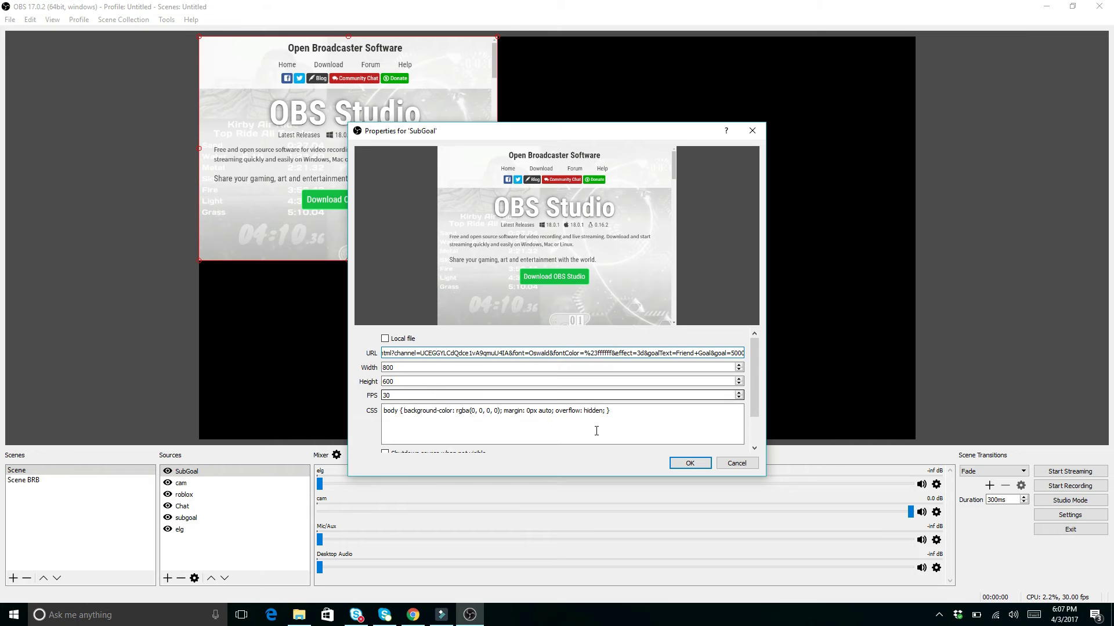
left_click(689, 465)
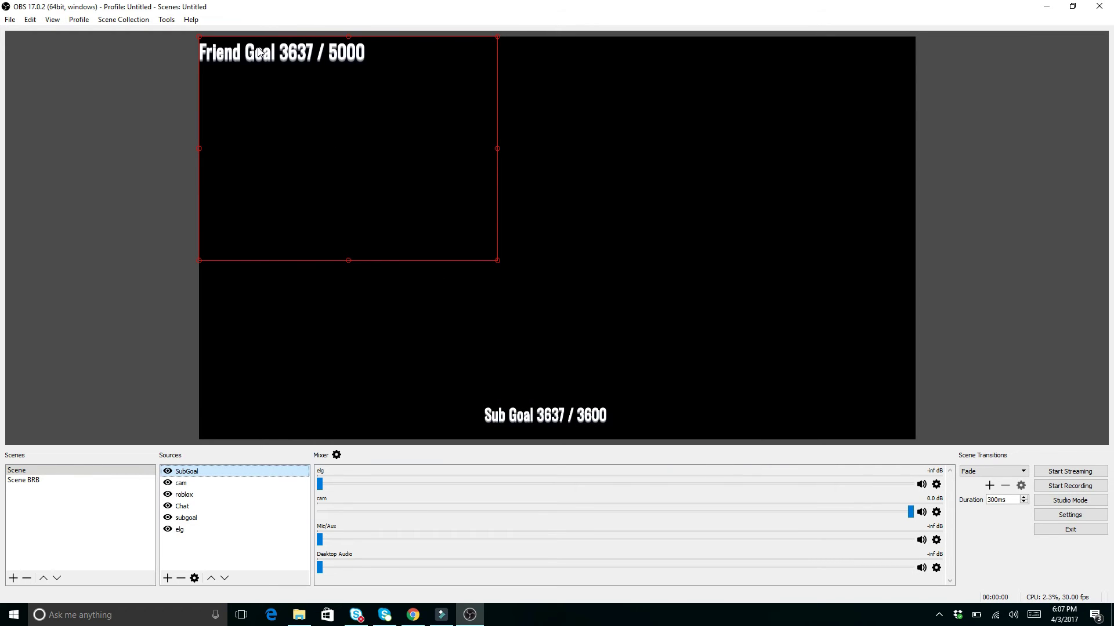
Drag the SubGoal bounding box to the centre, then up to the top of the preview
left_click_drag(257, 47, 527, 388)
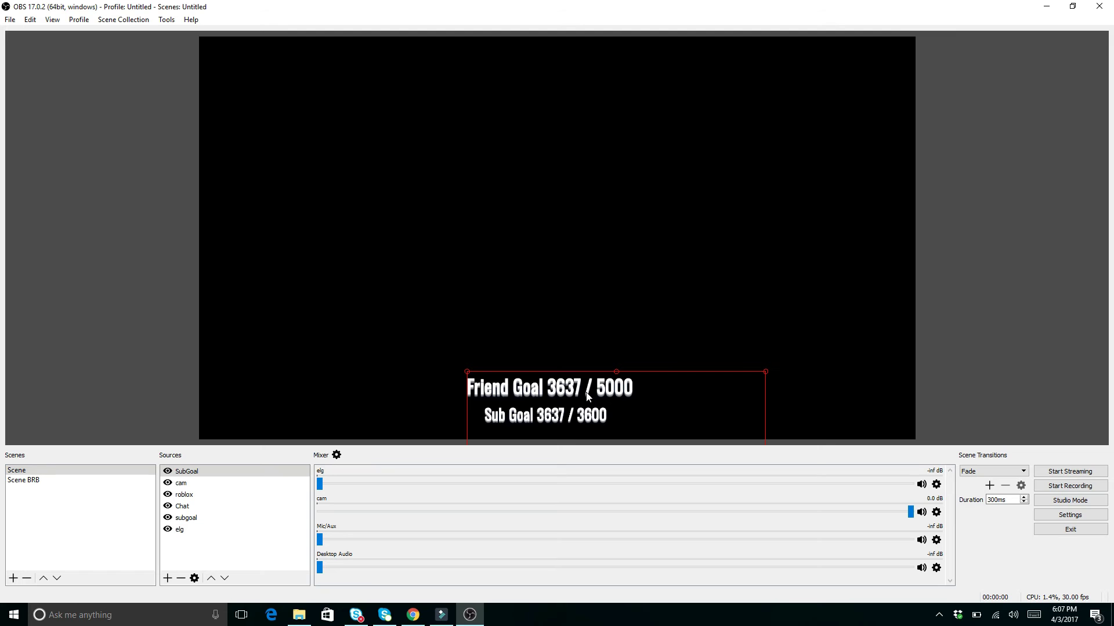
left_click_drag(627, 392, 612, 64)
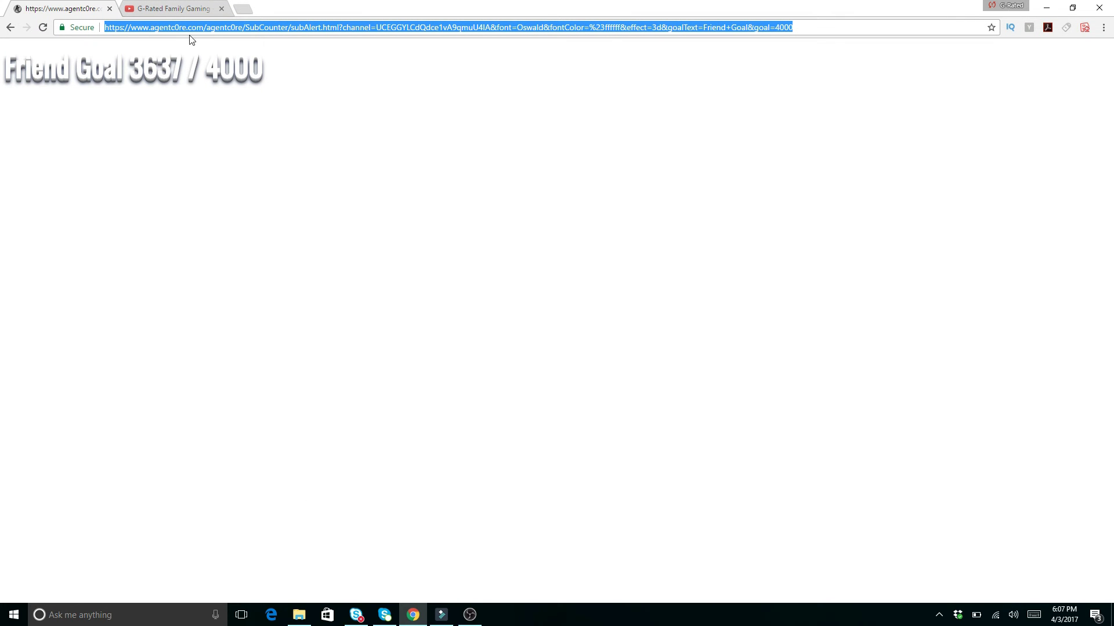
left_click(10, 27)
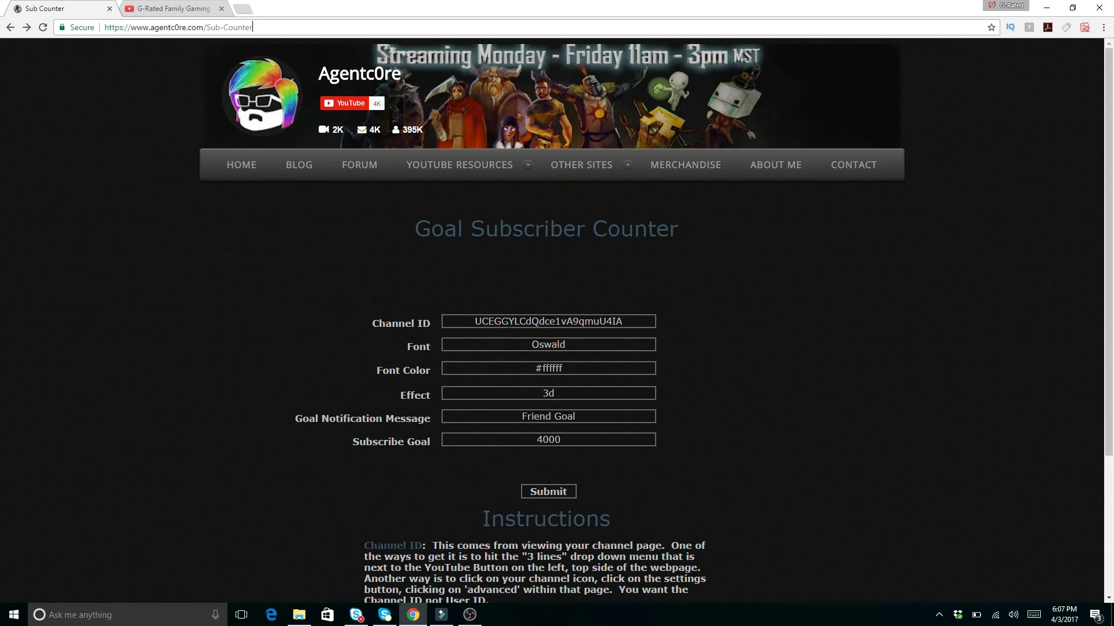
left_click(158, 8)
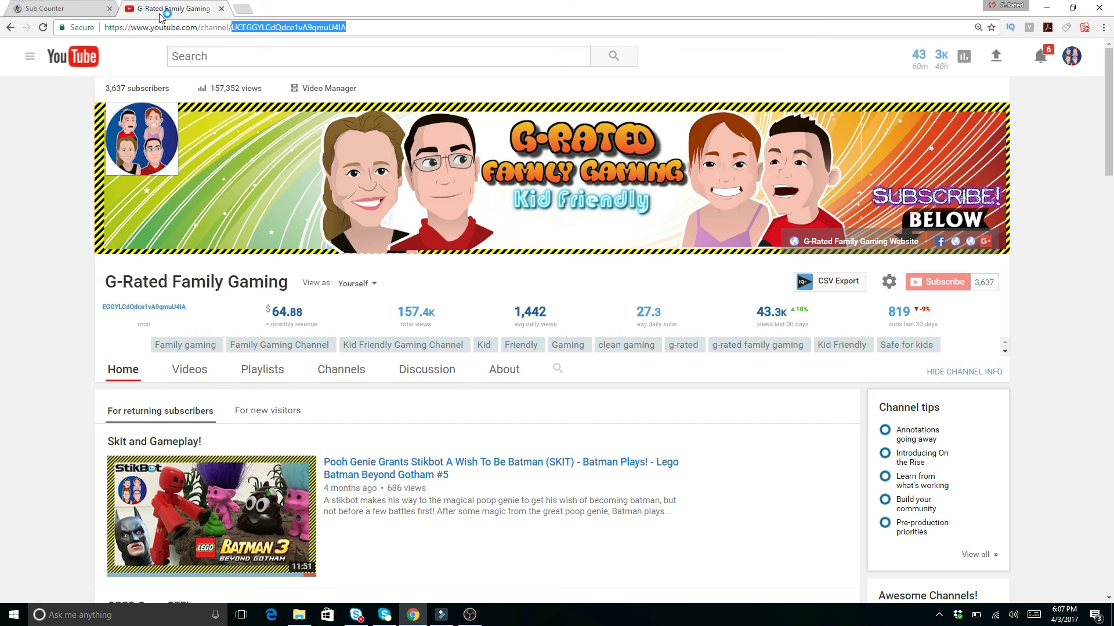
left_click(351, 27)
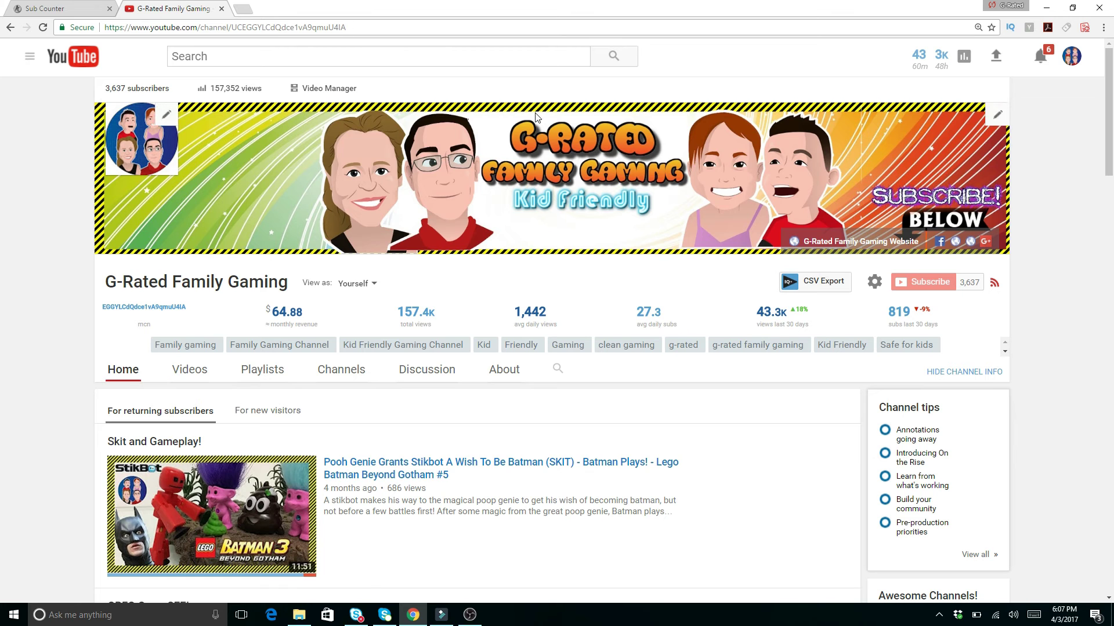
left_click(26, 11)
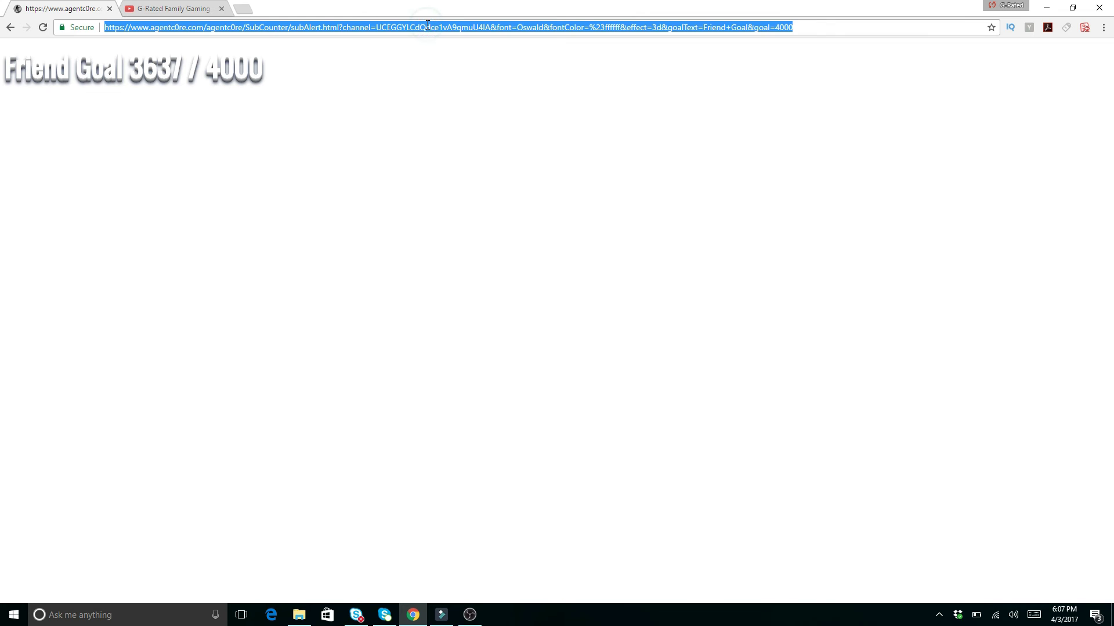
Return to OBS and reopen SubGoal's properties, cancelling without changes
left_click(480, 615)
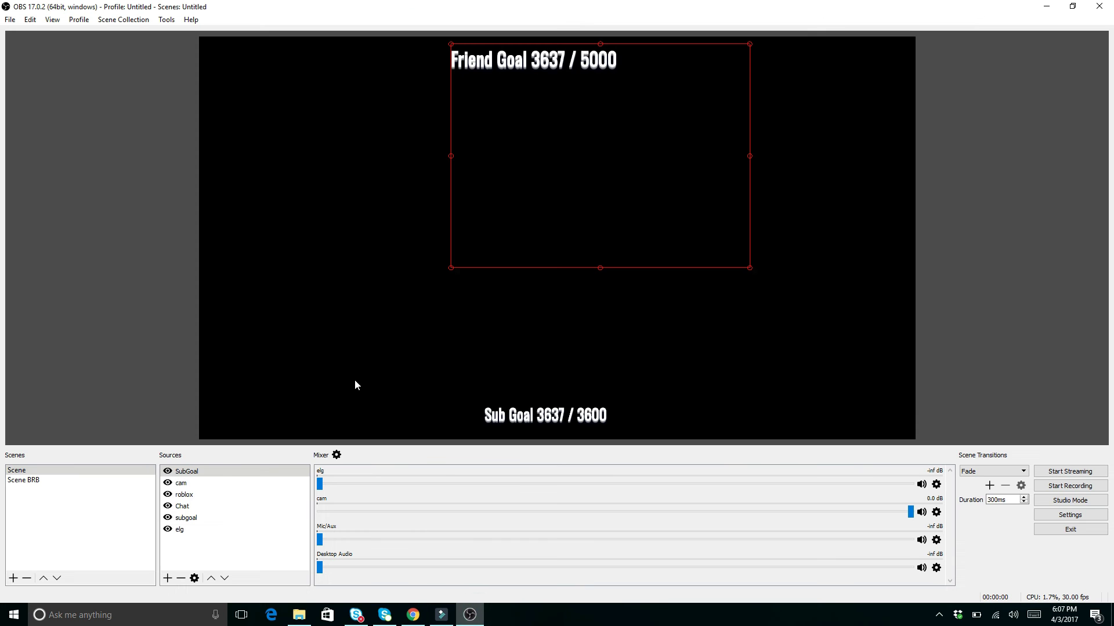
left_click(167, 578)
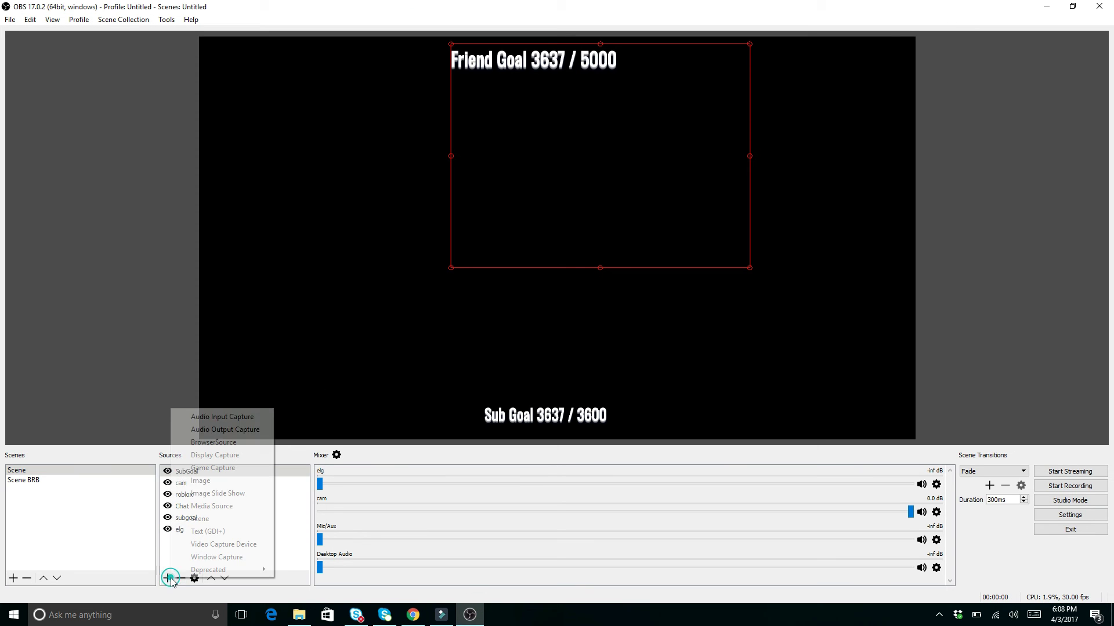
left_click(163, 493)
double_click(174, 471)
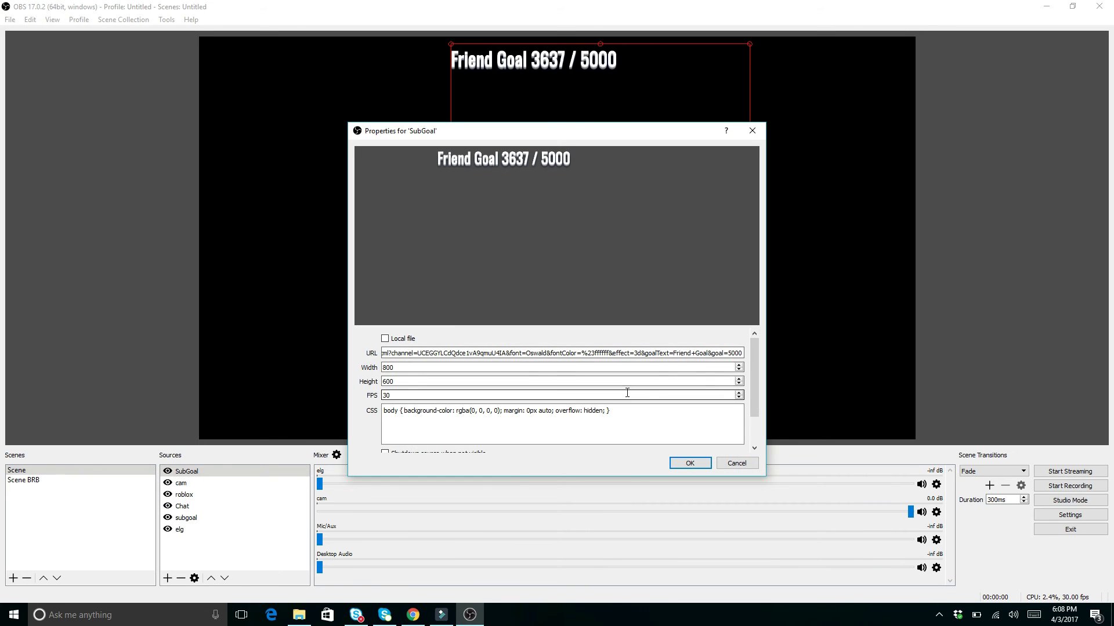
left_click(725, 464)
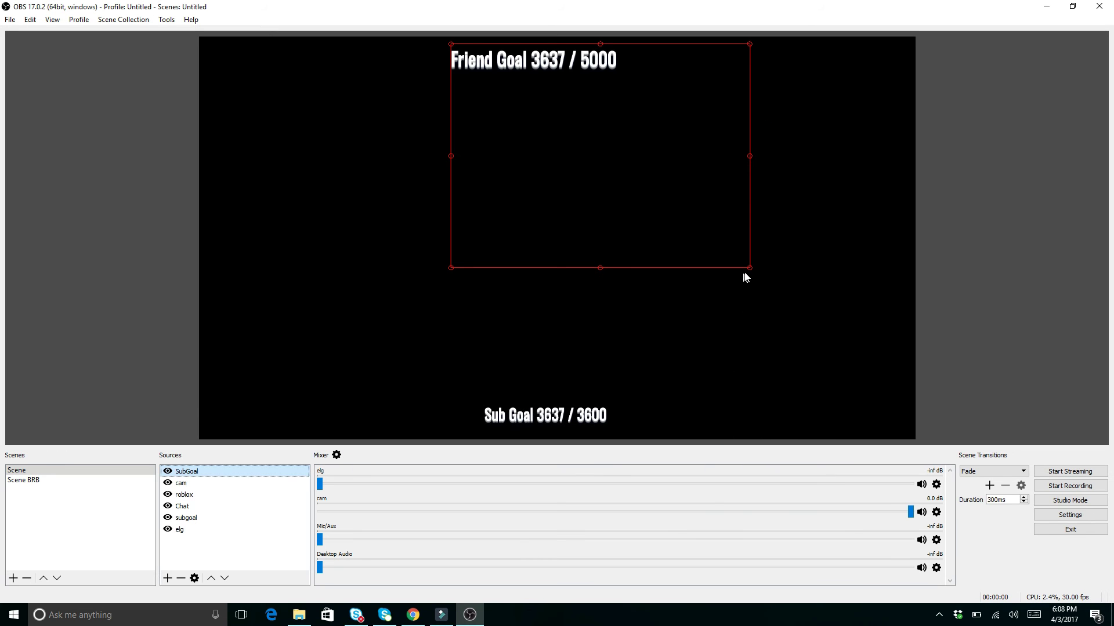
Enlarge the Friend Goal box slightly and drop it just above the Sub Goal text
left_click_drag(749, 268, 803, 276)
left_click_drag(617, 64, 629, 197)
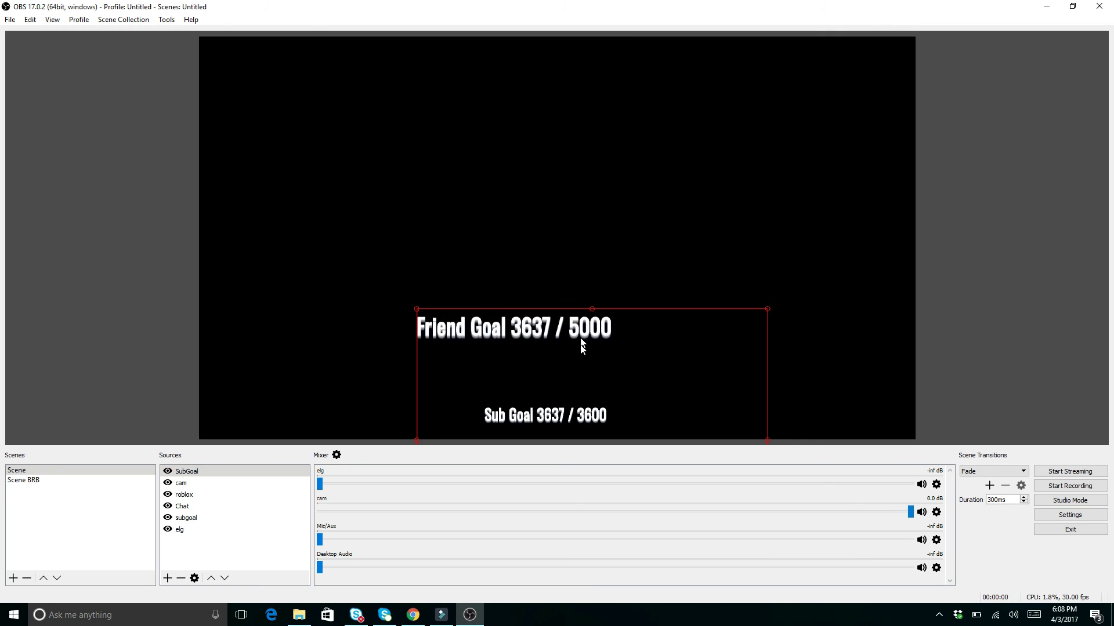
left_click_drag(581, 350, 613, 396)
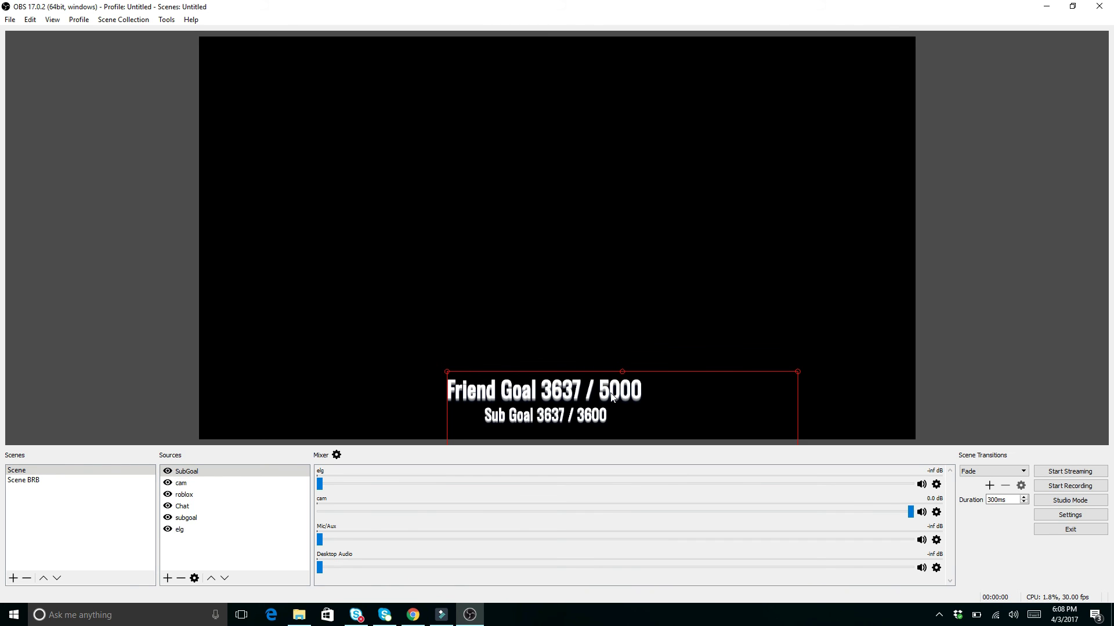
Change the goal in SubGoal's URL from 5000 to 6000 and apply it
left_click(191, 476)
double_click(190, 476)
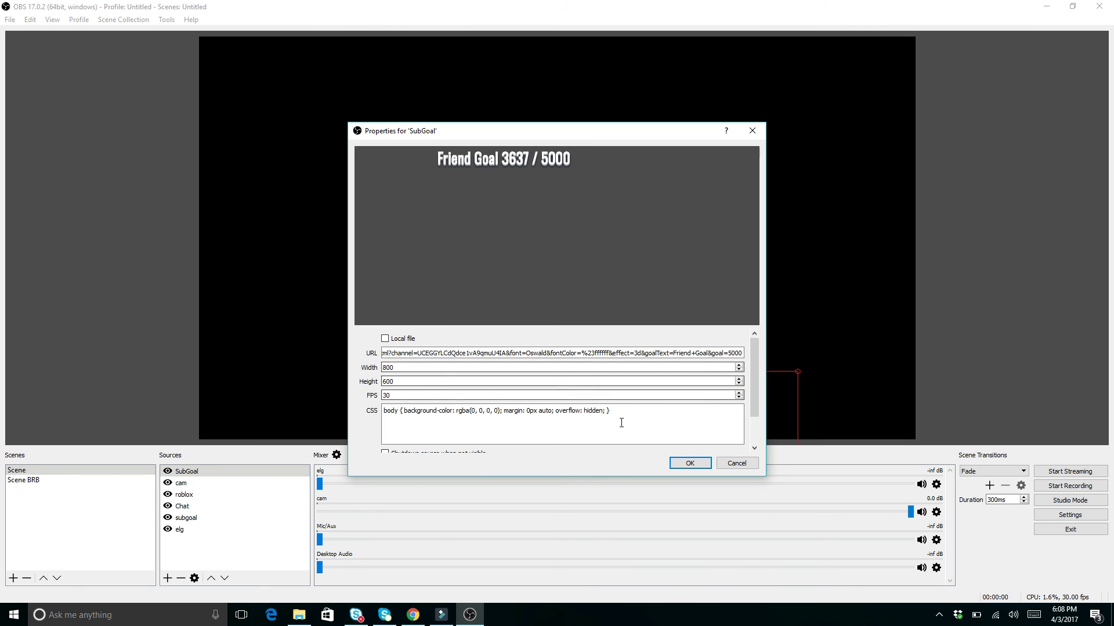
left_click(730, 354)
key("BackSpace")
left_click(690, 463)
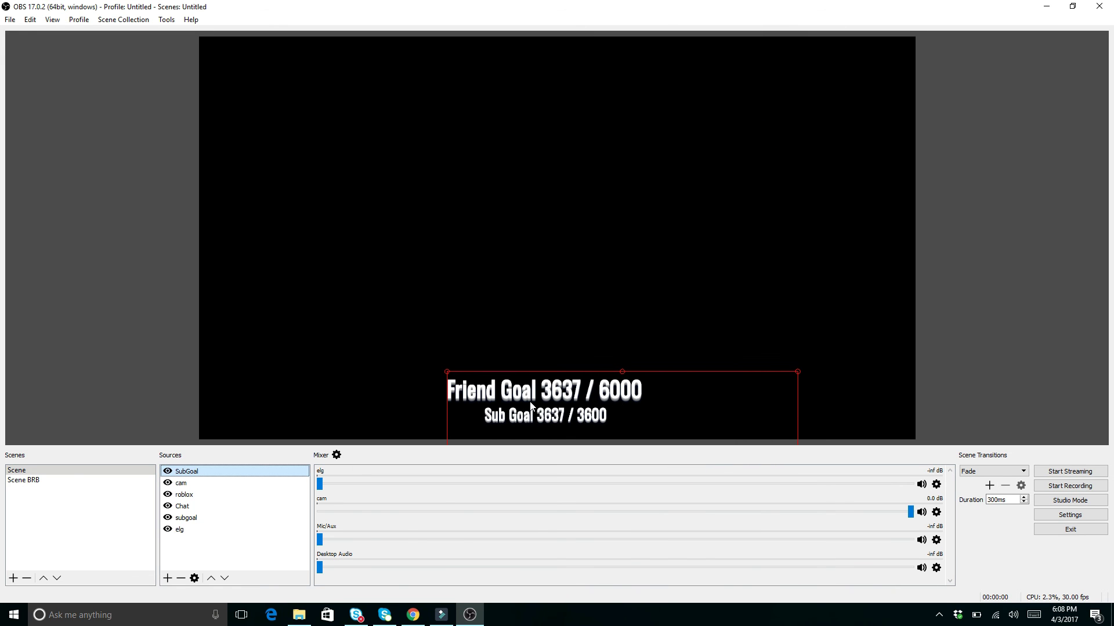
Drag the SubGoal bounding box from the bottom up to the top centre of the preview
left_click_drag(565, 392, 562, 59)
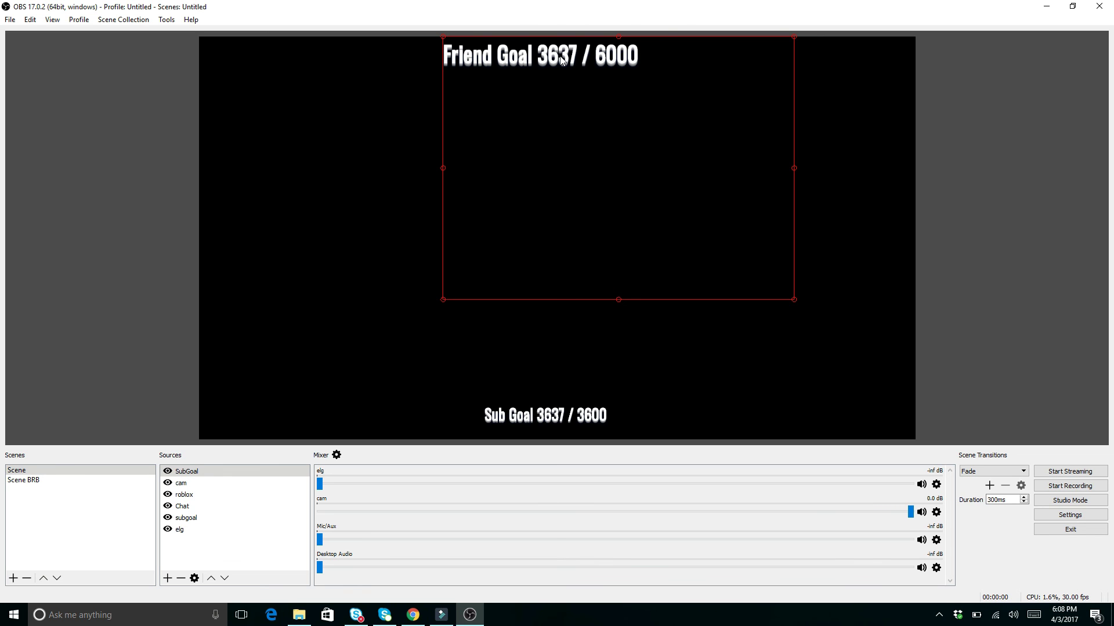